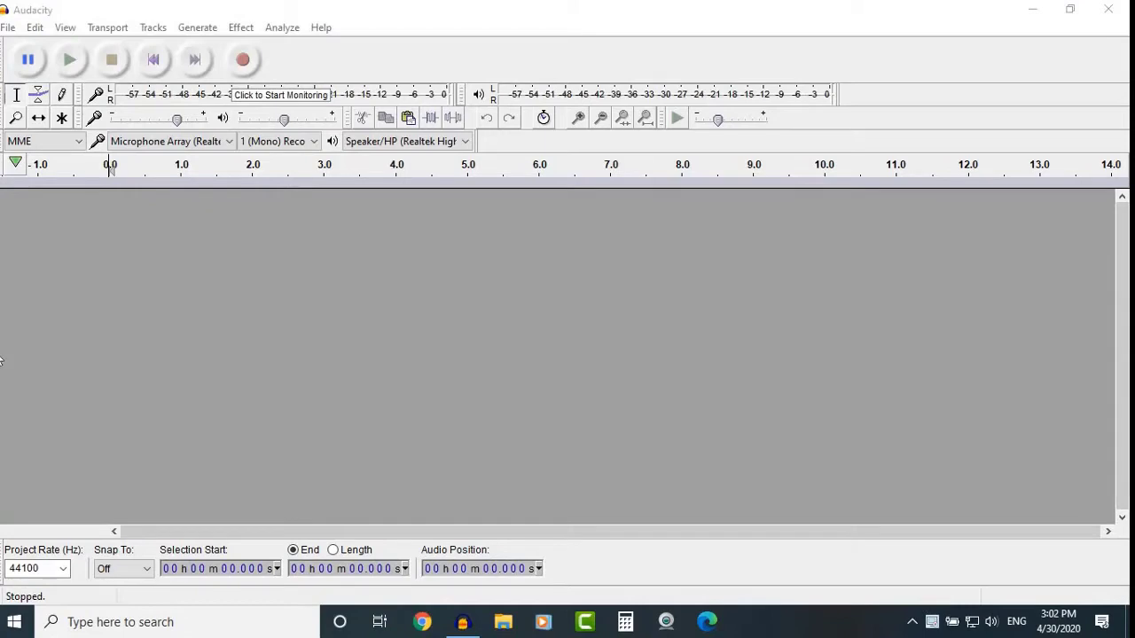
Launch Camtasia Recorder 9 from the Windows search.
left_click(104, 622)
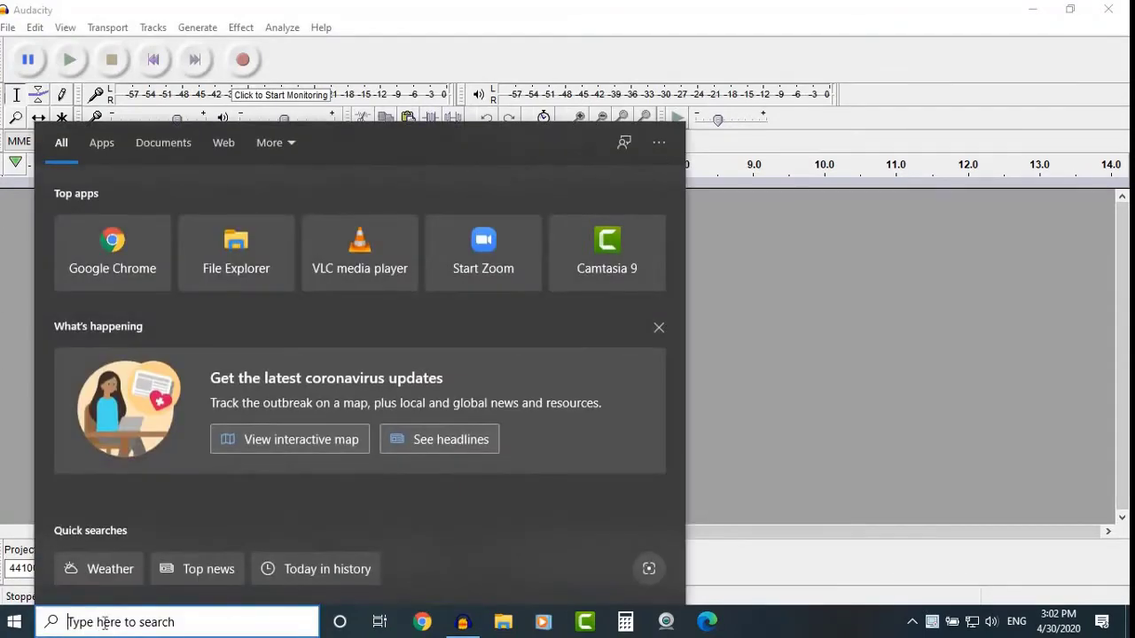
type("camtasia")
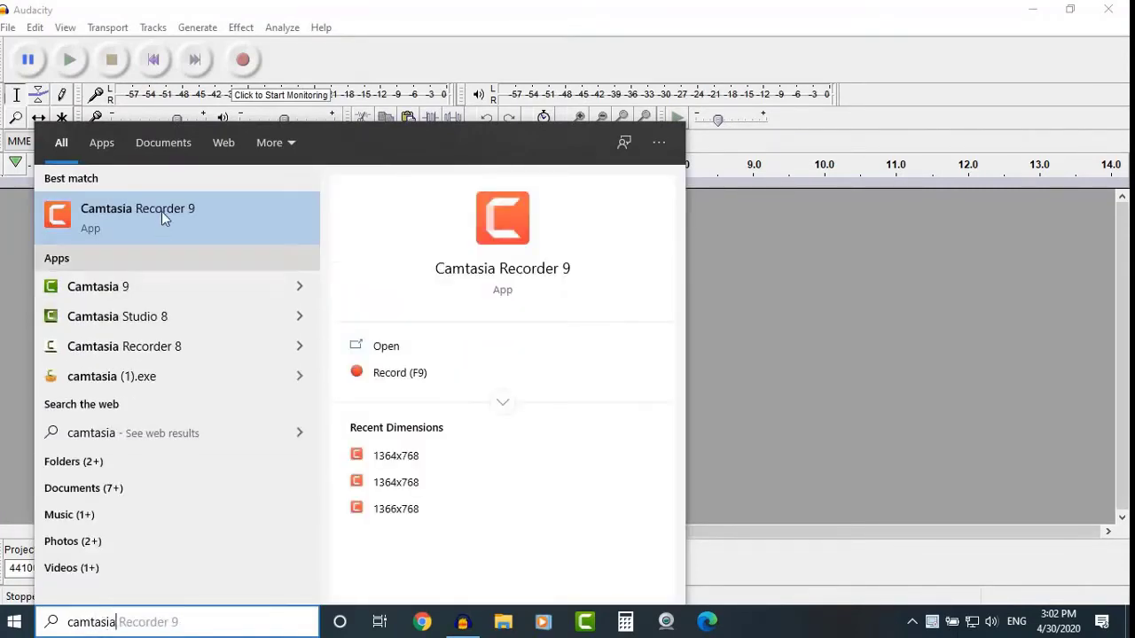
left_click(162, 210)
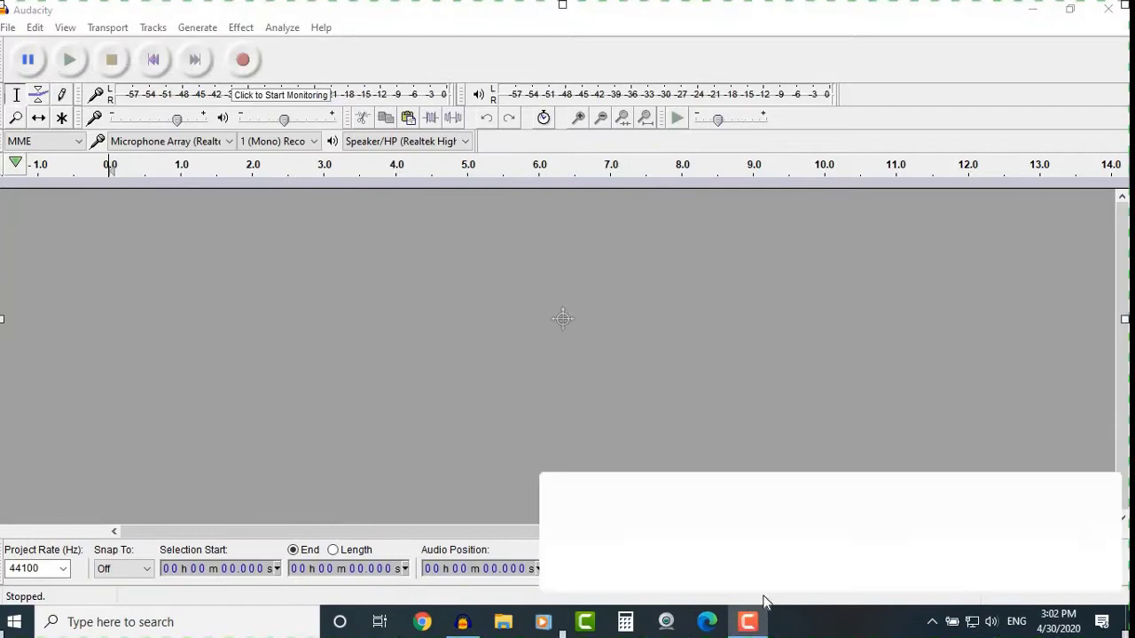
Check the camera and microphone sources, leaving both enabled unchanged.
mouse_move(834, 550)
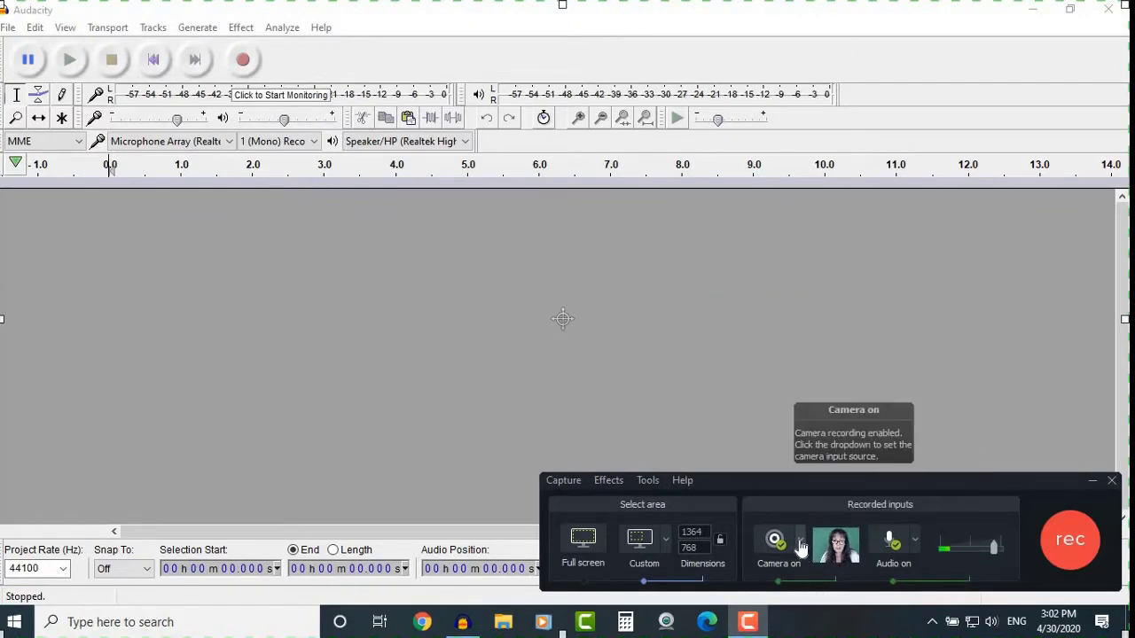
left_click(800, 543)
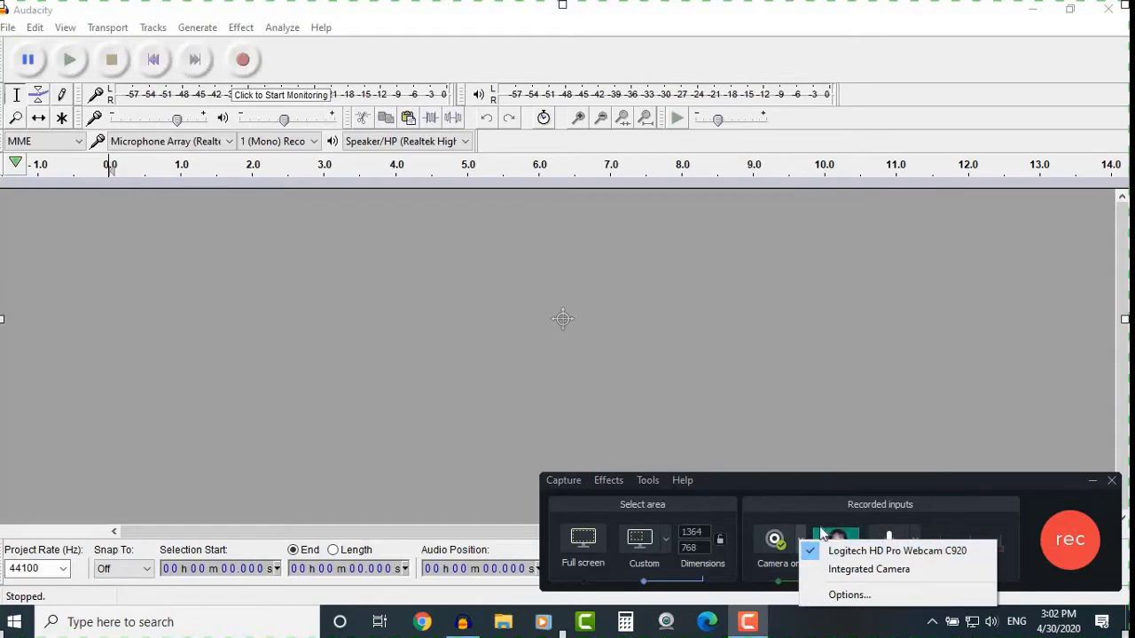
left_click(896, 540)
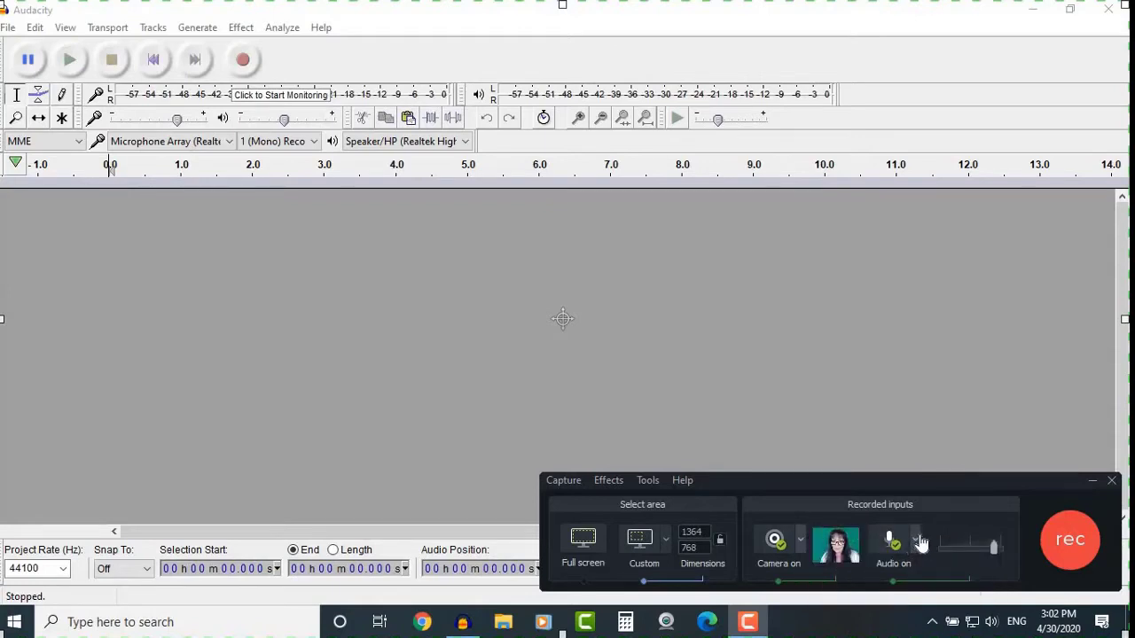
left_click(916, 542)
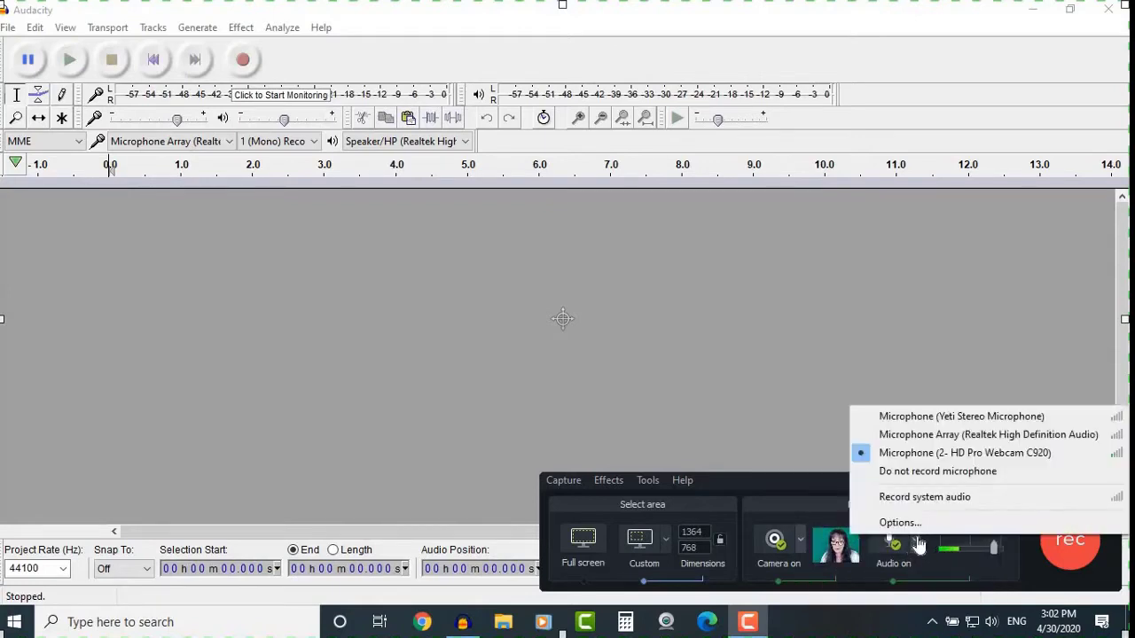
left_click(821, 527)
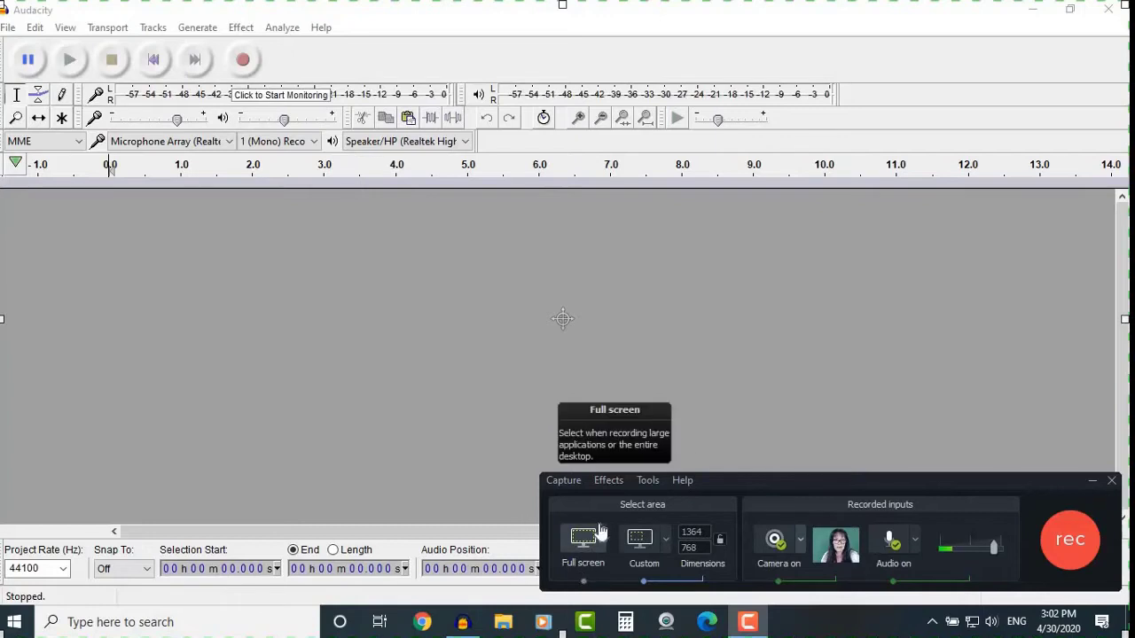
Start the Camtasia capture and record a roughly five-second voice clip in Audacity.
left_click(1073, 543)
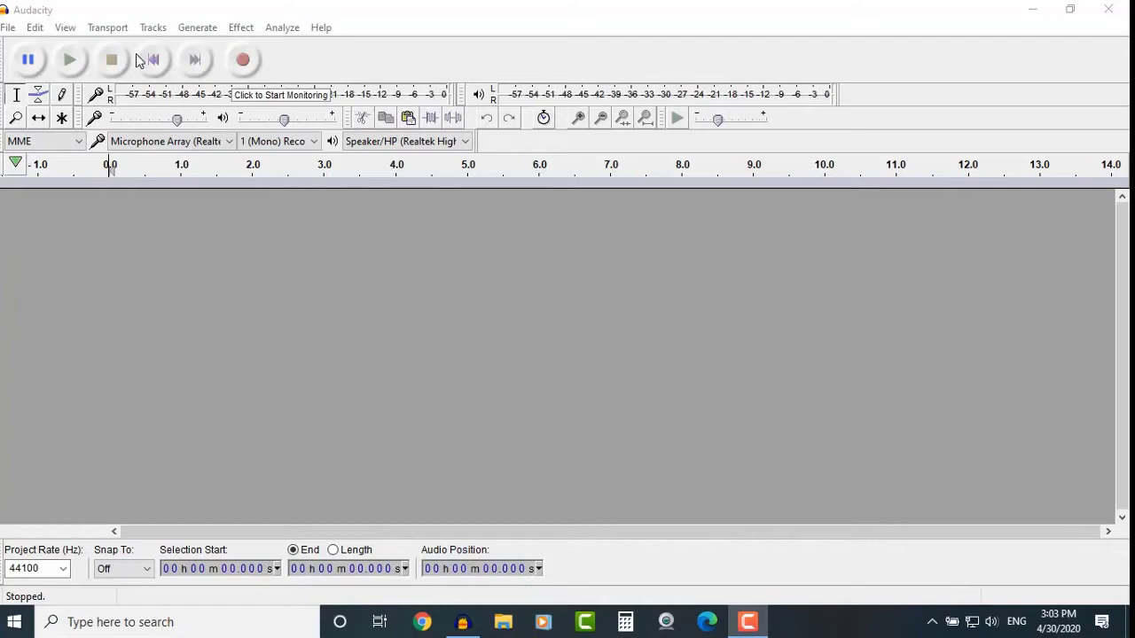
left_click(243, 61)
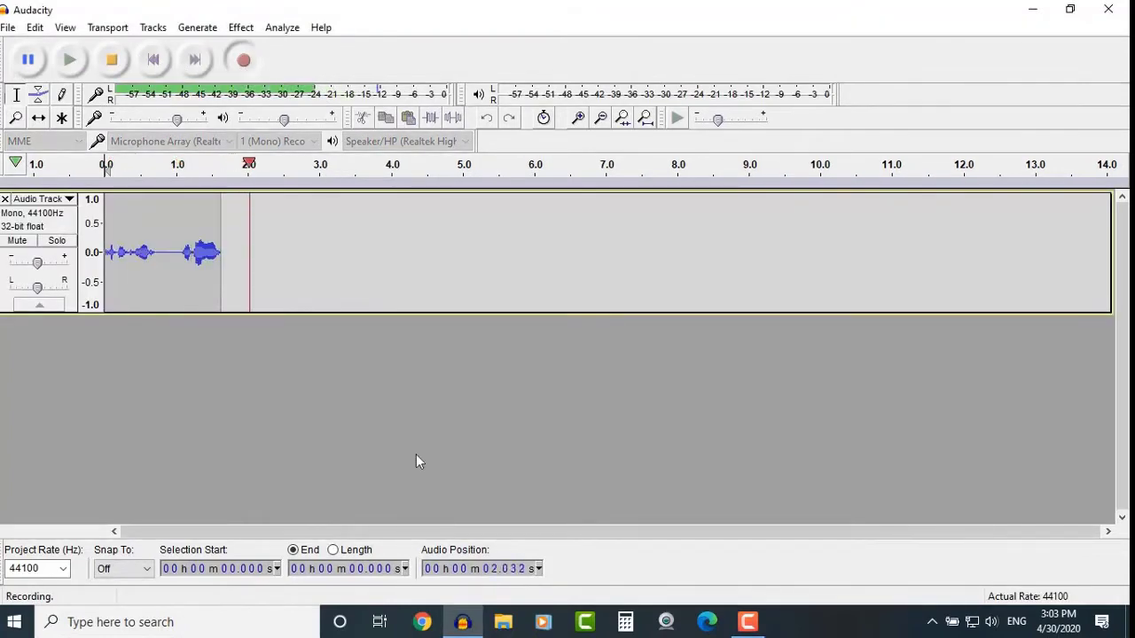
left_click(112, 61)
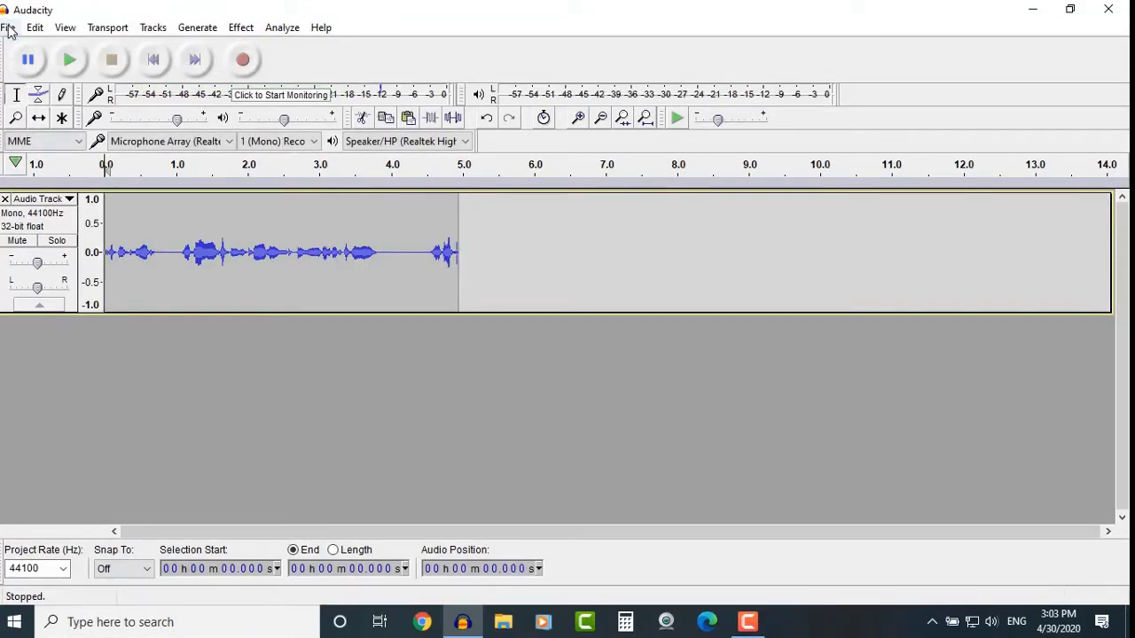
Browse Audacity's File, Edit and Transport menus without choosing anything.
left_click(8, 29)
left_click(35, 31)
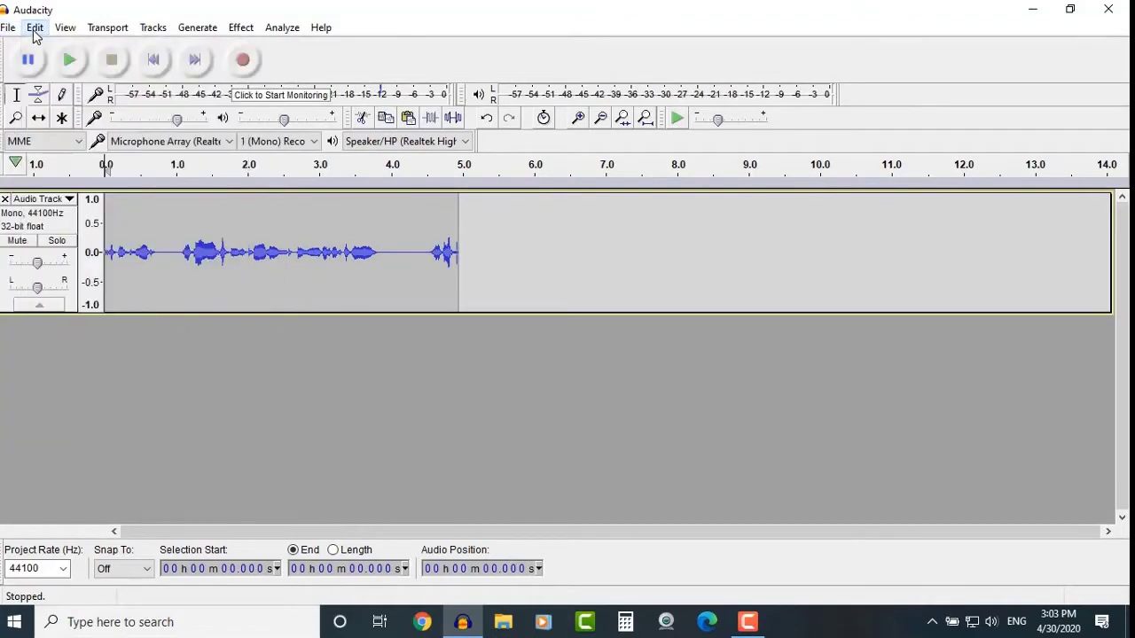
left_click(110, 28)
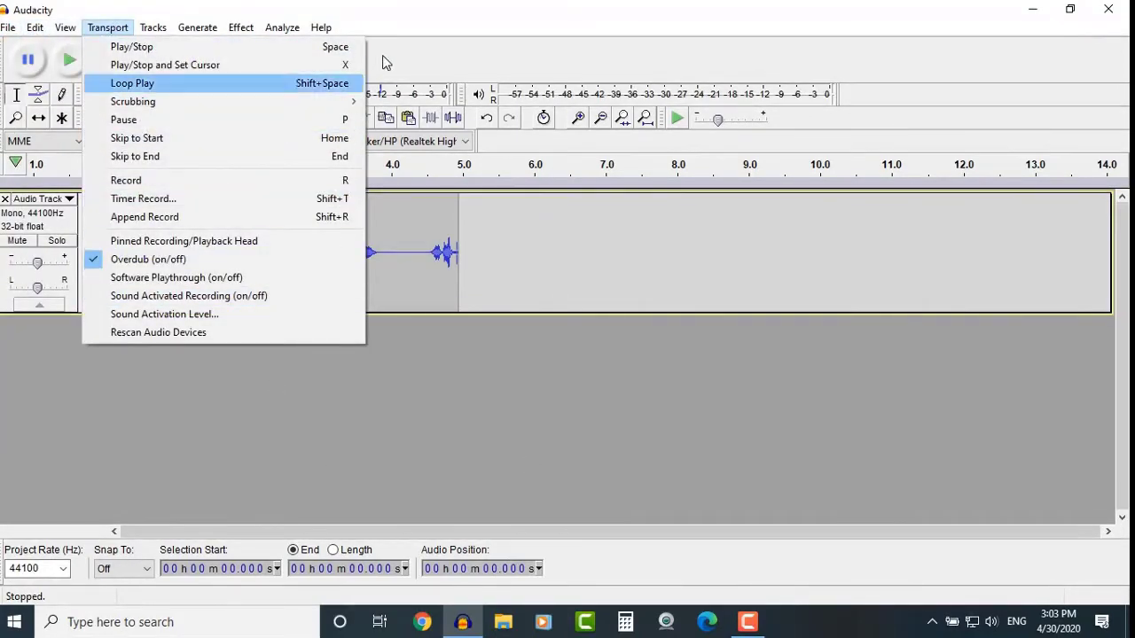
left_click(460, 387)
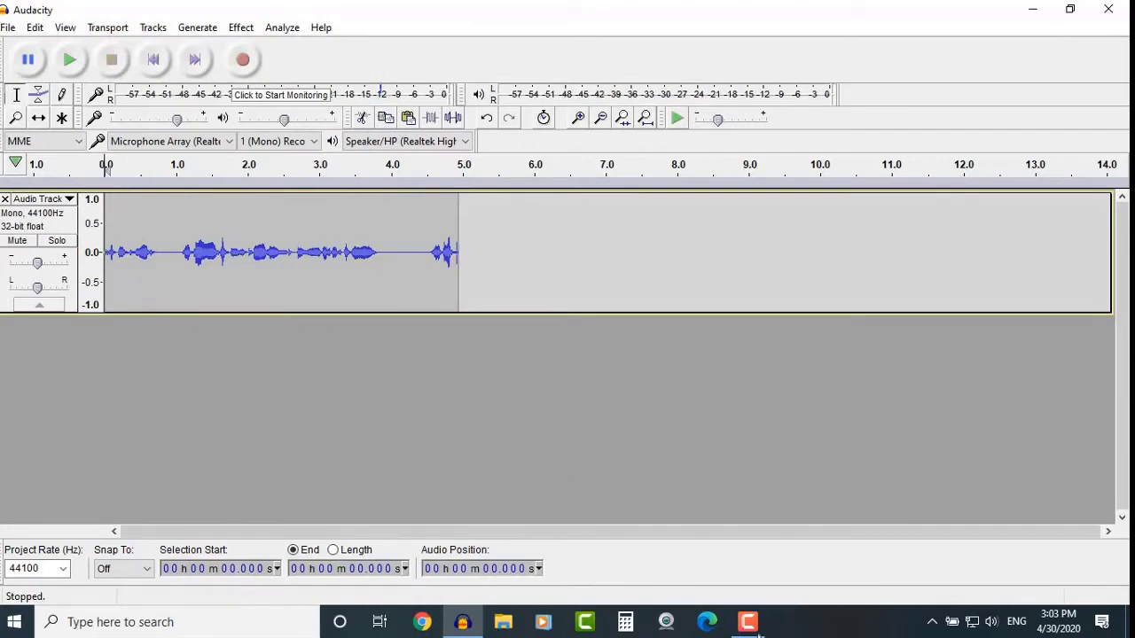
Stop the recording so 'Rec 04-30-20 2' opens in a maximized Camtasia editor.
mouse_move(755, 632)
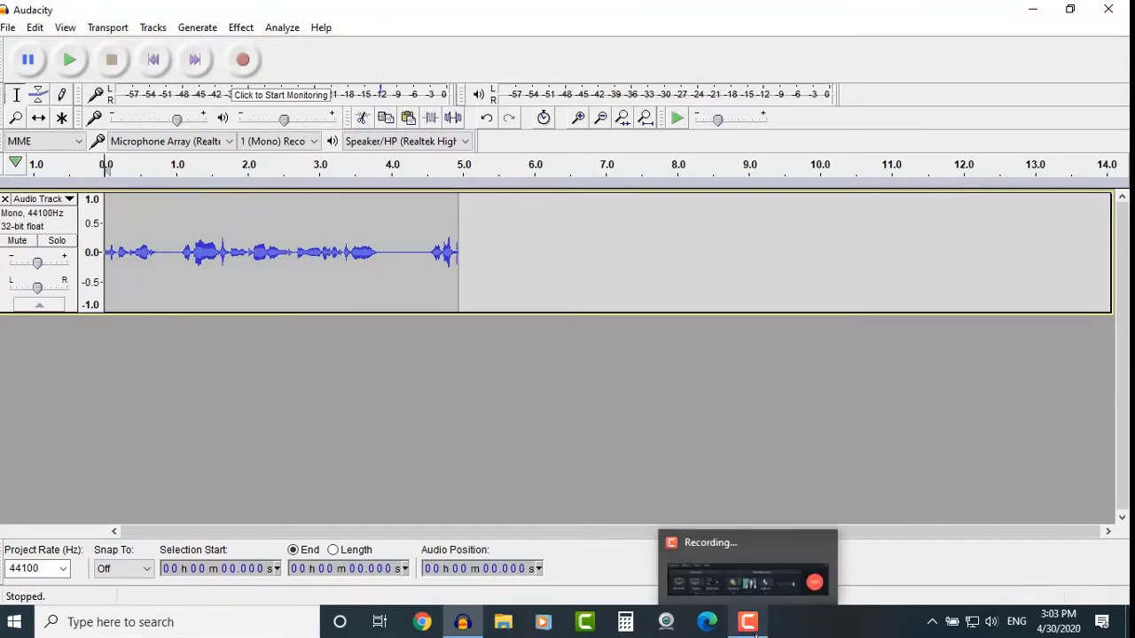
left_click(761, 547)
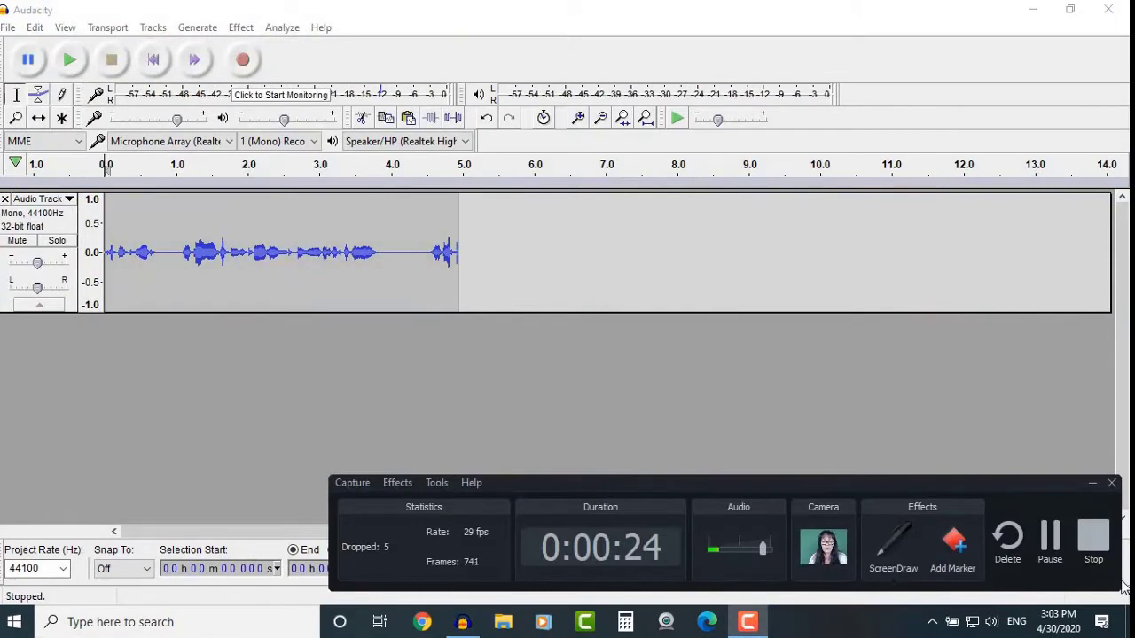
left_click(1094, 541)
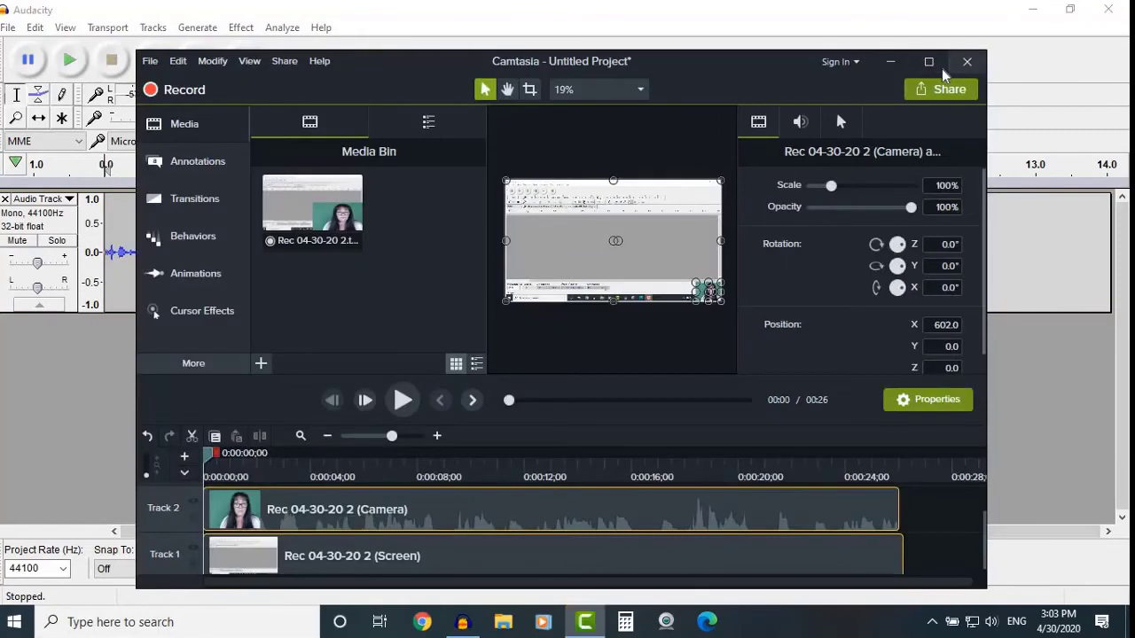
left_click(935, 64)
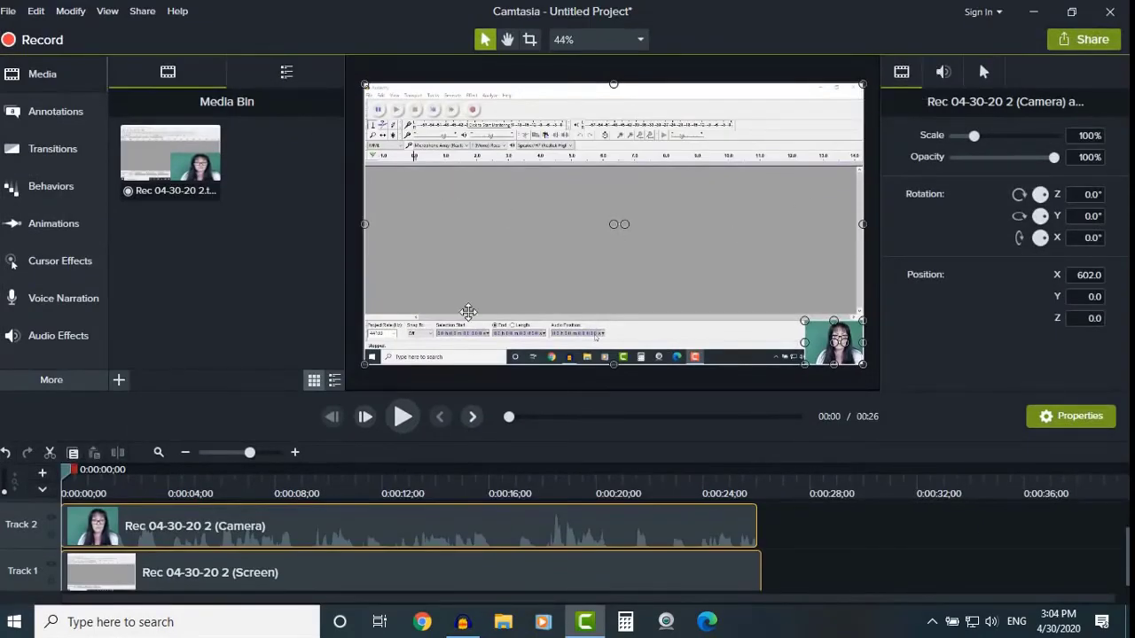
Select the Track 2 camera clip and scale it from 25% to about 121%.
left_click(873, 263)
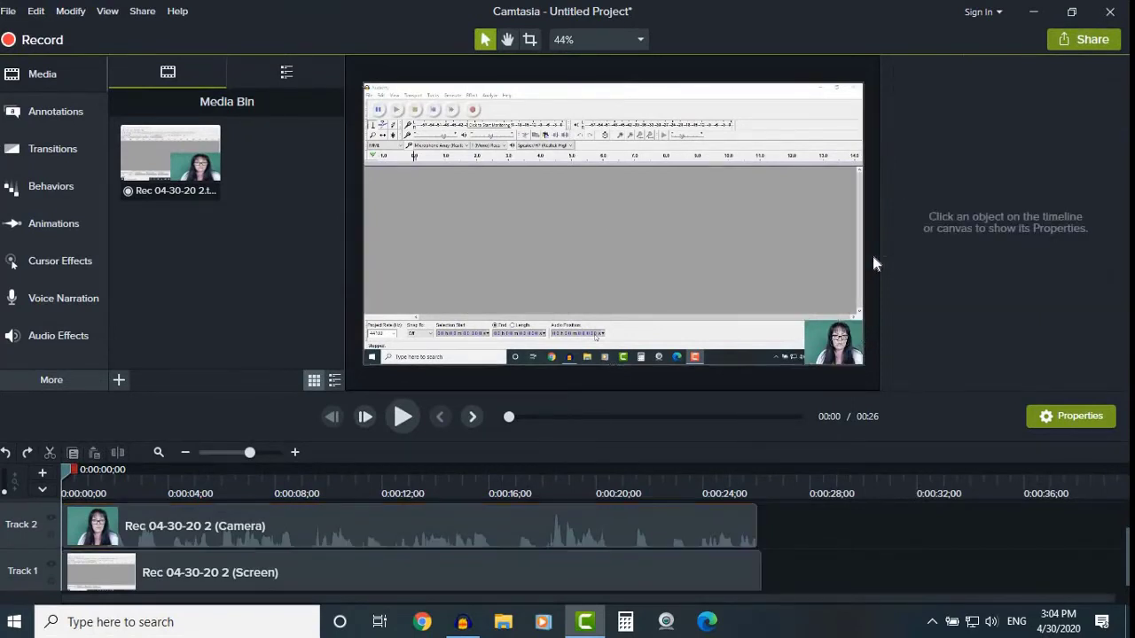
left_click(827, 339)
left_click(715, 587)
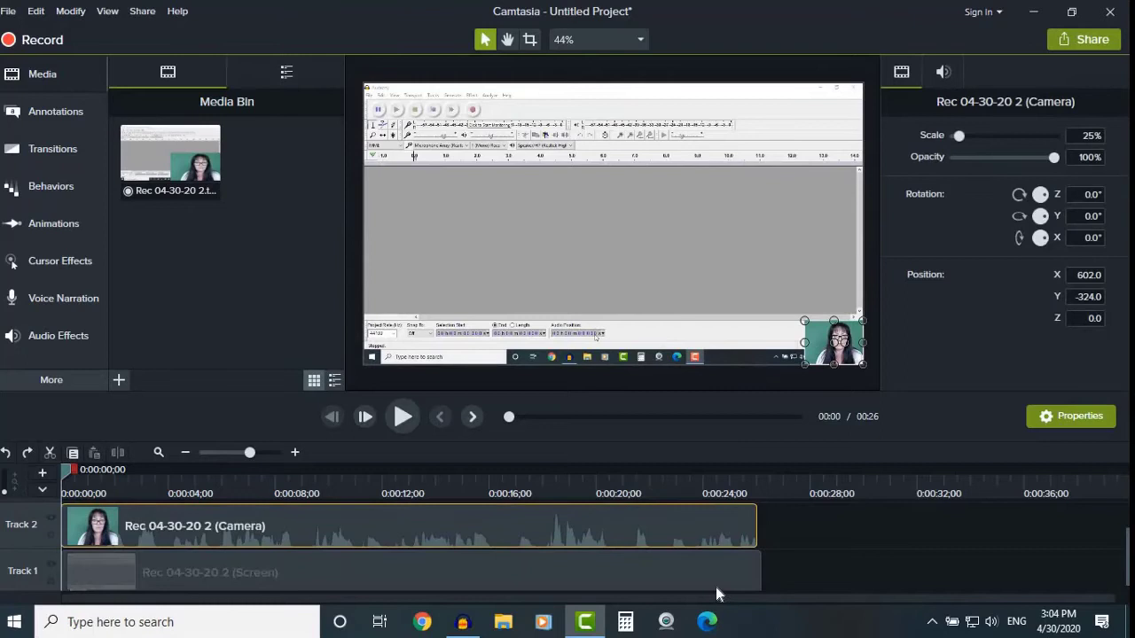
left_click(671, 530)
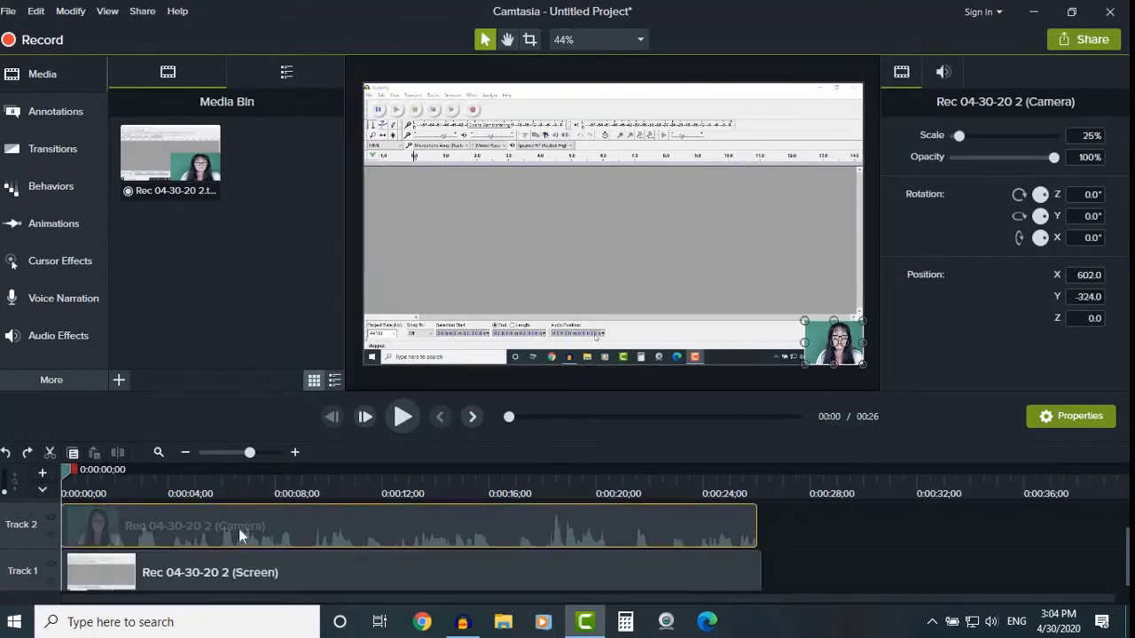
left_click_drag(214, 519, 260, 521)
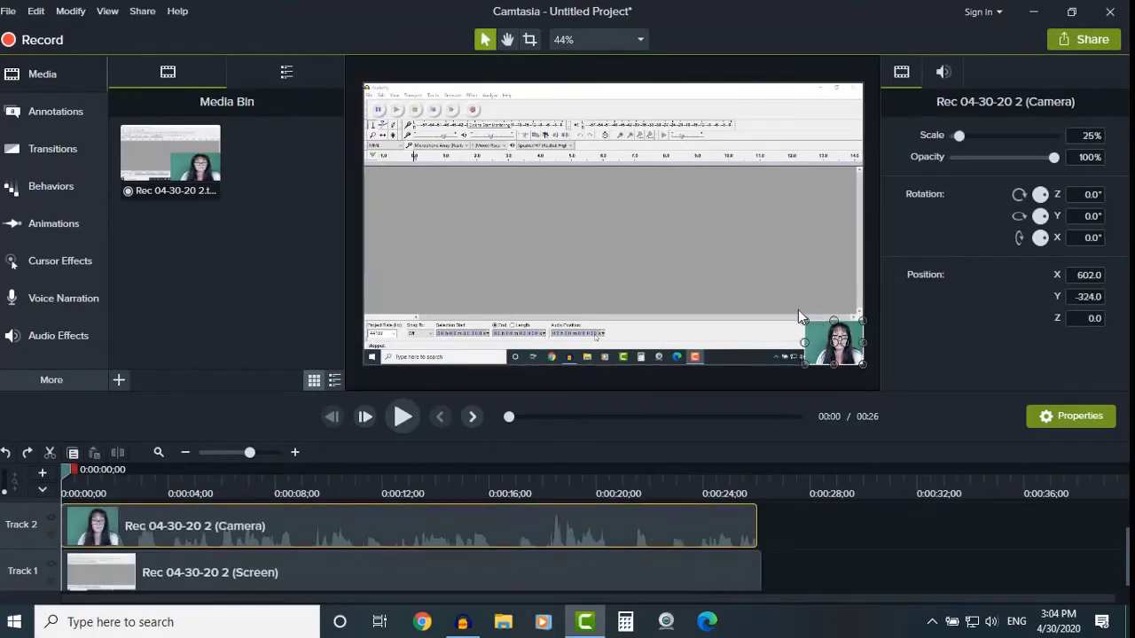
left_click_drag(803, 319, 580, 259)
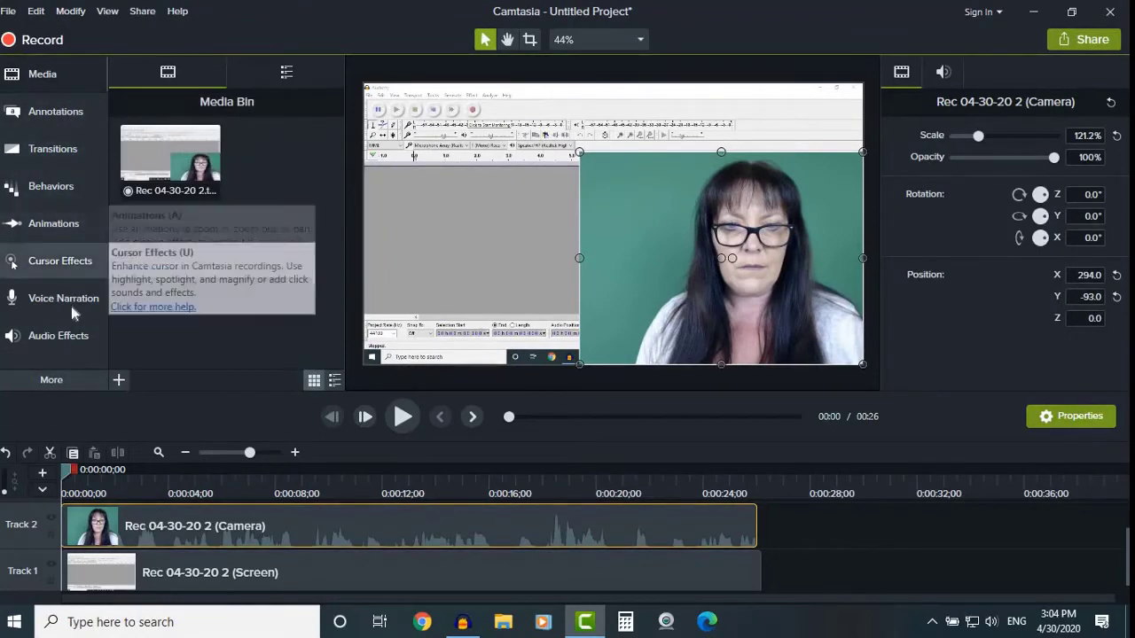
Add Remove a Color to the camera clip and eyedrop its green backdrop.
left_click(51, 379)
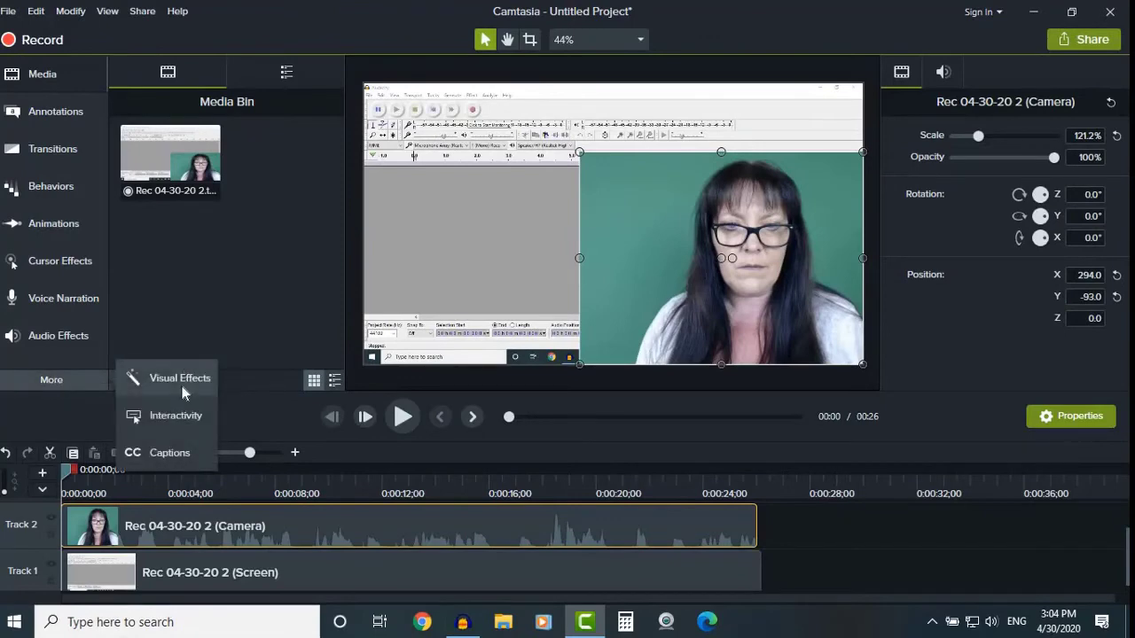
left_click(185, 379)
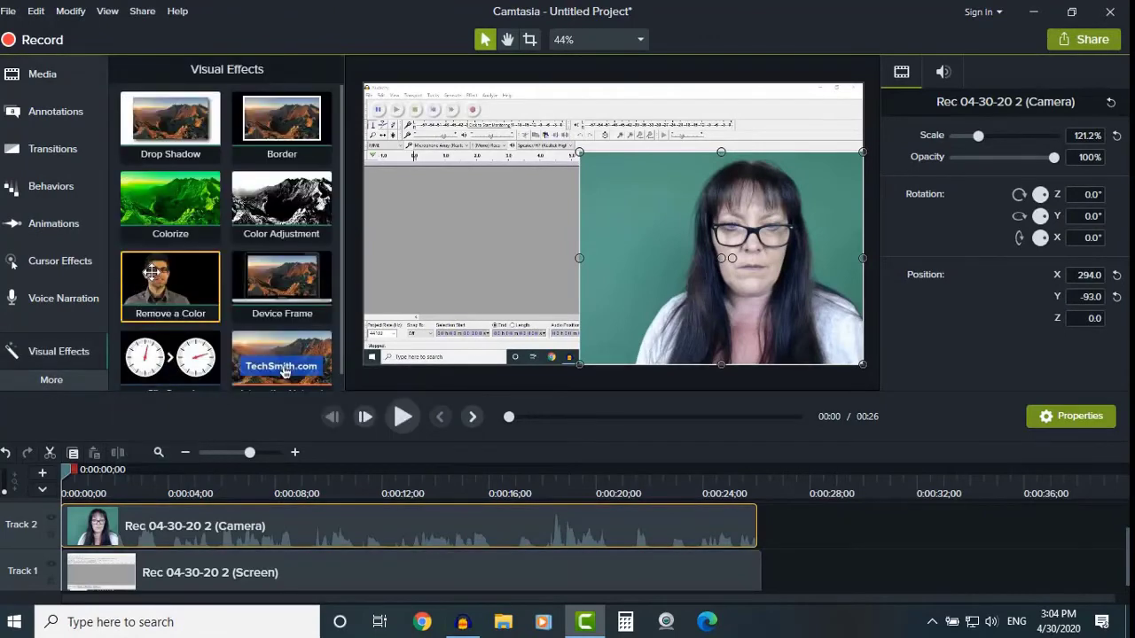
left_click_drag(159, 281, 631, 269)
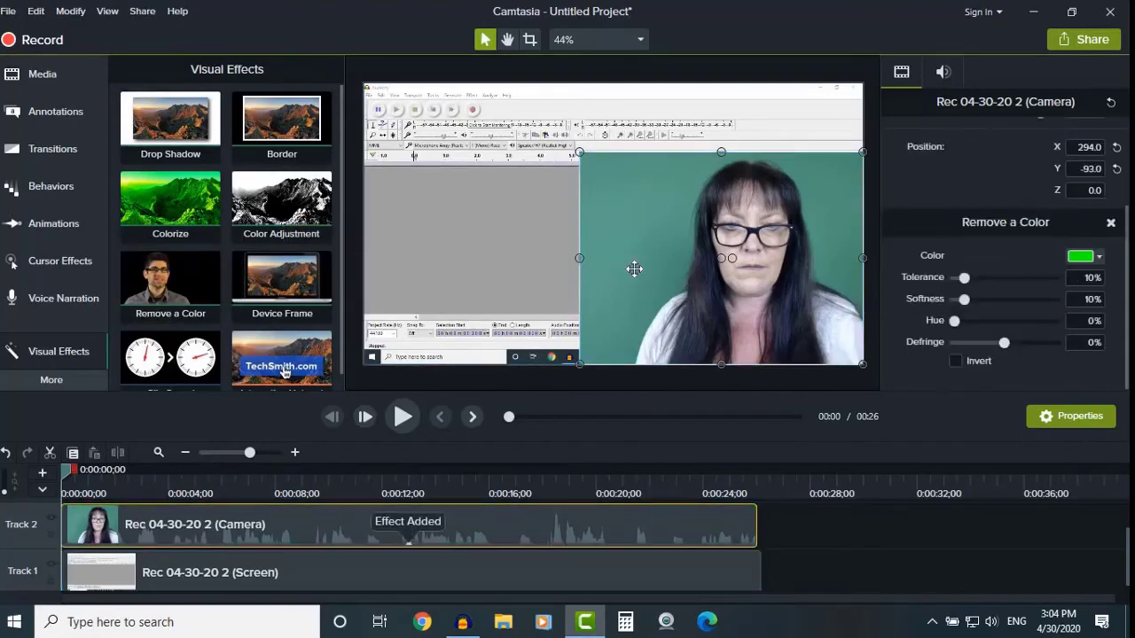
left_click(1099, 258)
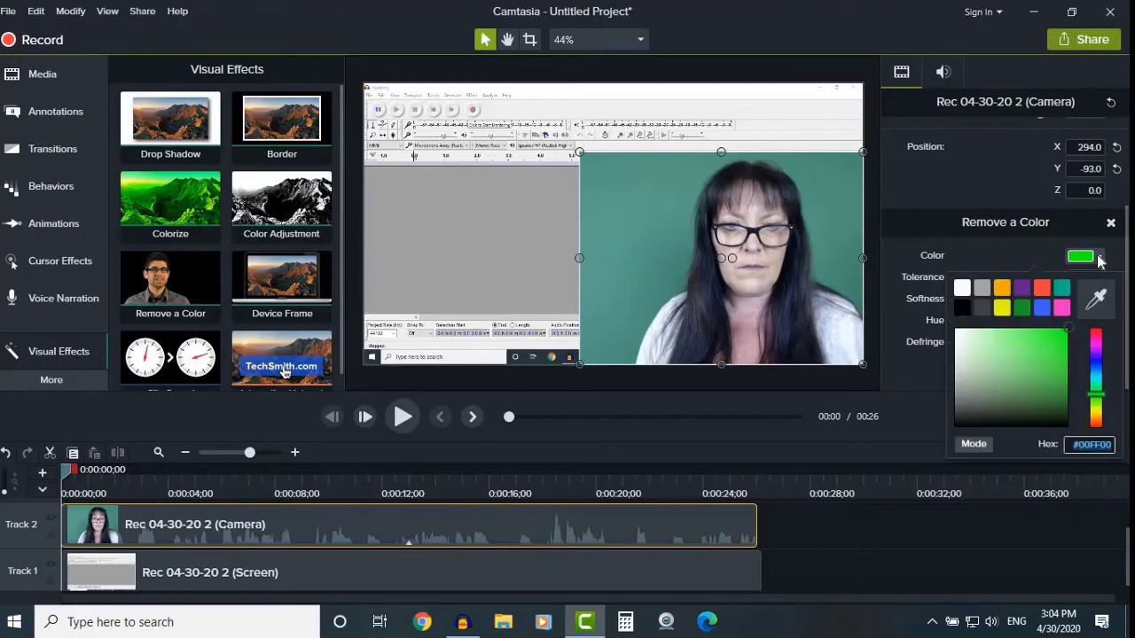
left_click(1097, 305)
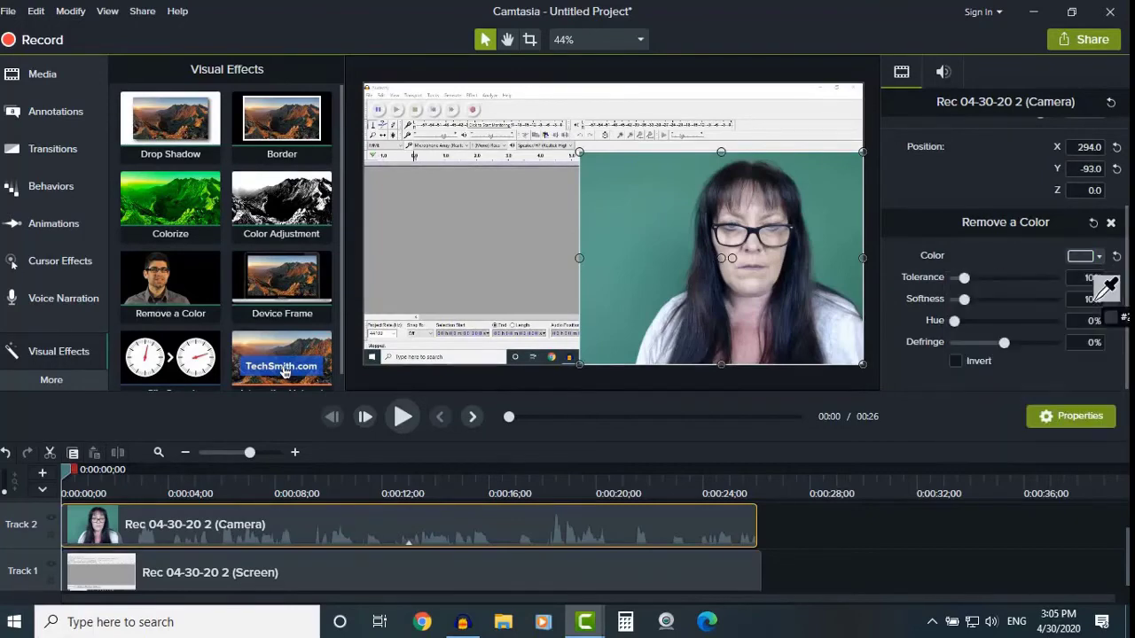
left_click(671, 215)
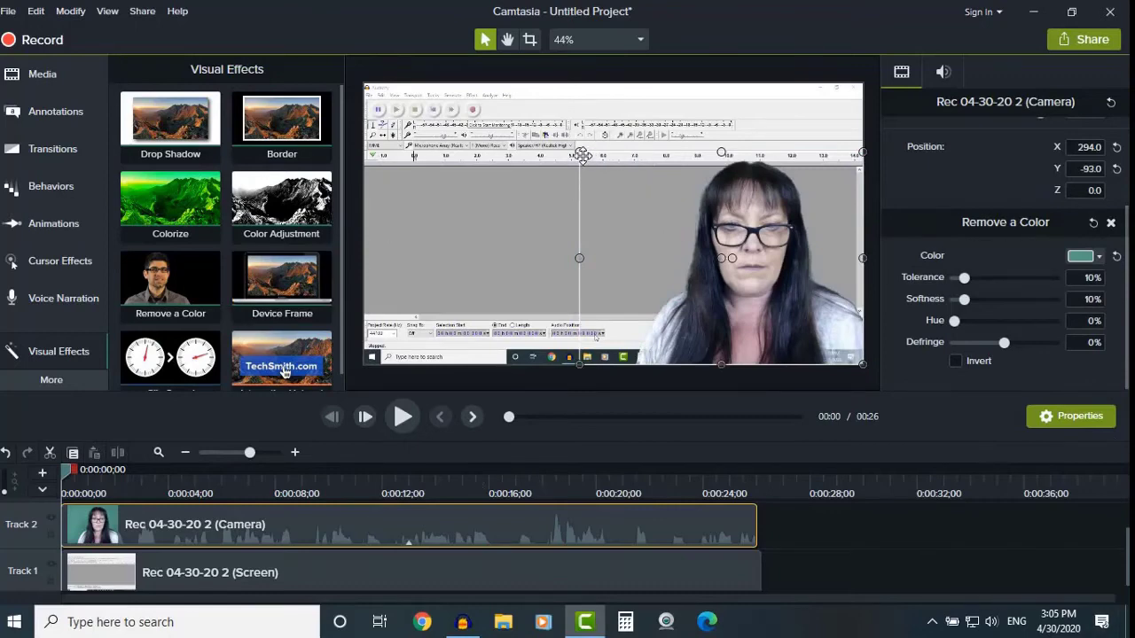
Nudge the overlay size, then set Tolerance 1%, Softness 17% and Defringe 10%.
left_click_drag(580, 154, 556, 135)
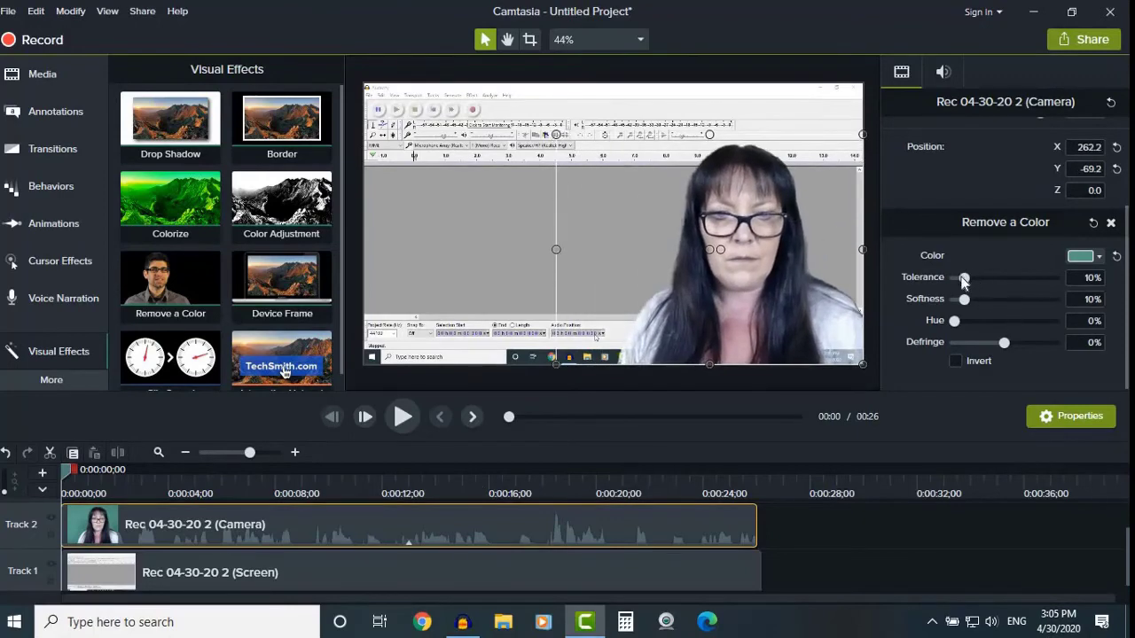
left_click_drag(969, 278, 955, 283)
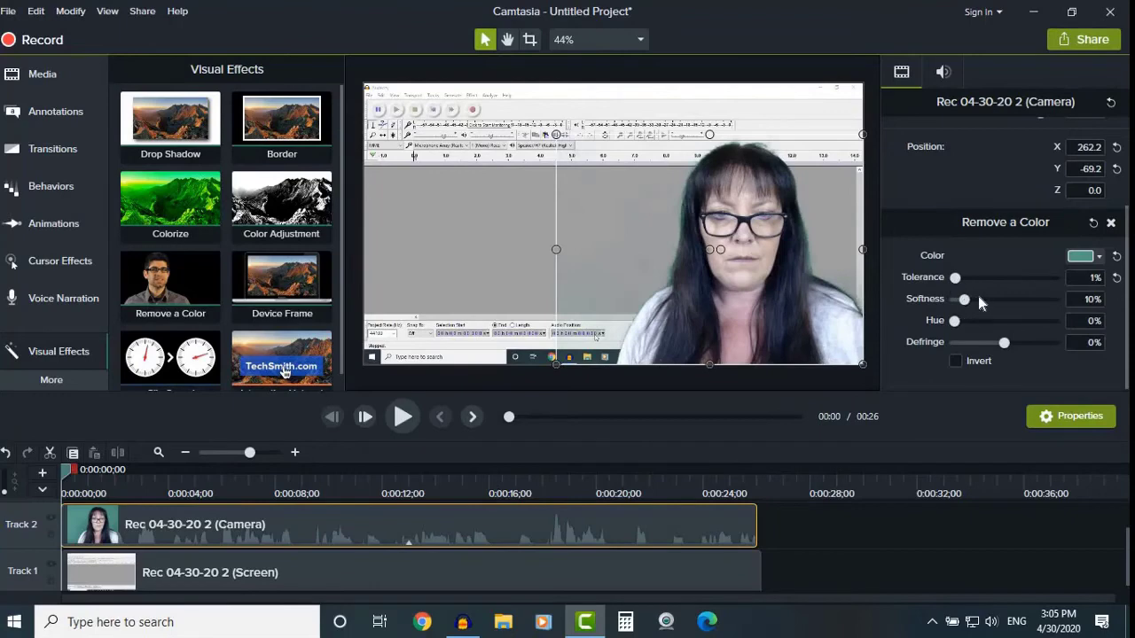
left_click_drag(964, 300, 971, 302)
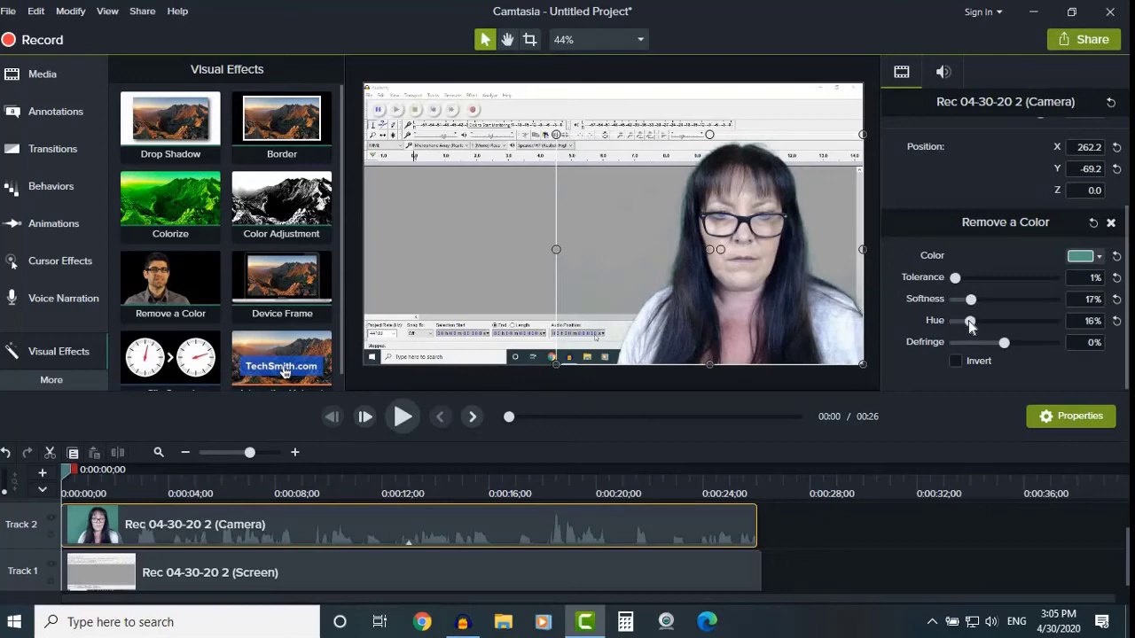
left_click_drag(1001, 343, 1009, 346)
Shrink the camera overlay into the bottom-right corner at 464.5, -220.9, undoing one misplaced move.
left_click_drag(556, 134, 660, 213)
left_click_drag(771, 298, 725, 253)
key("ctrl+z")
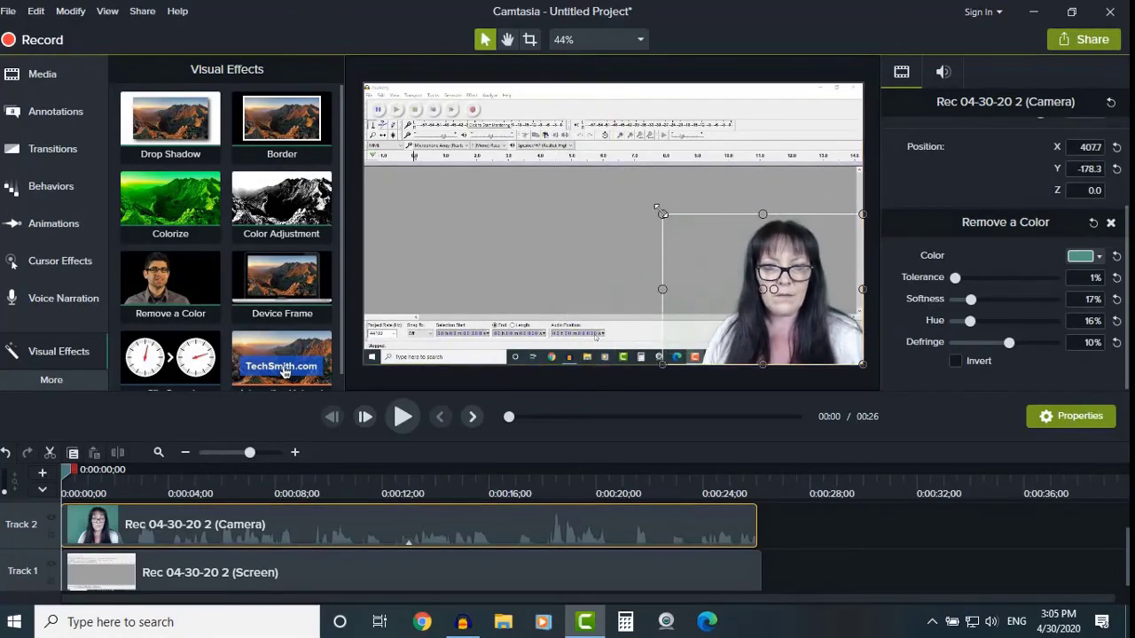
left_click_drag(663, 213, 712, 253)
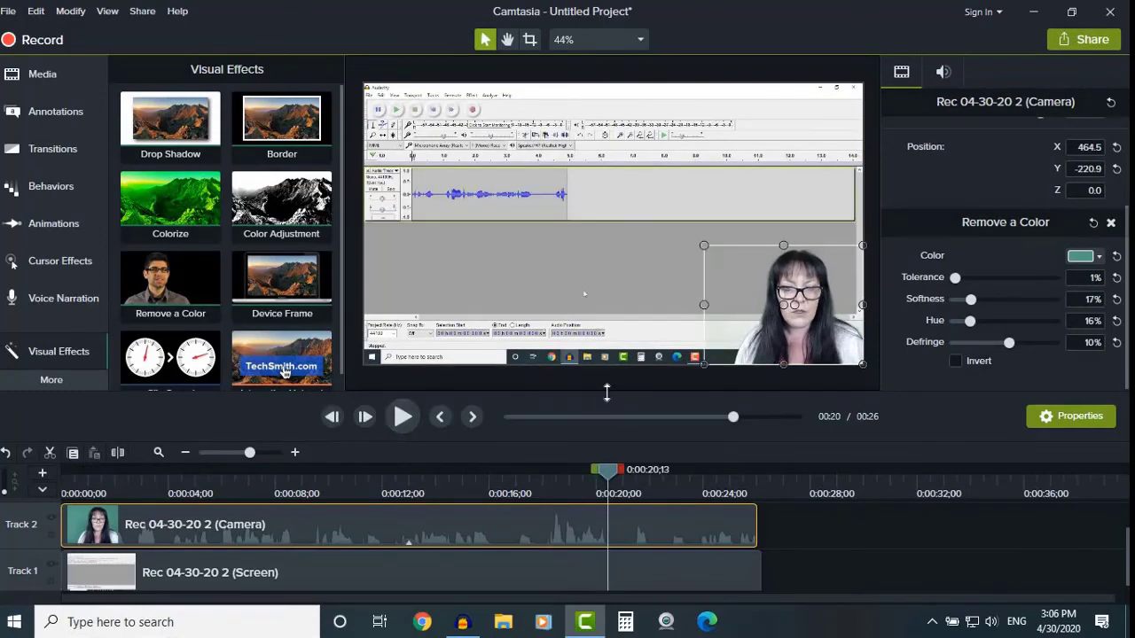
left_click(627, 267)
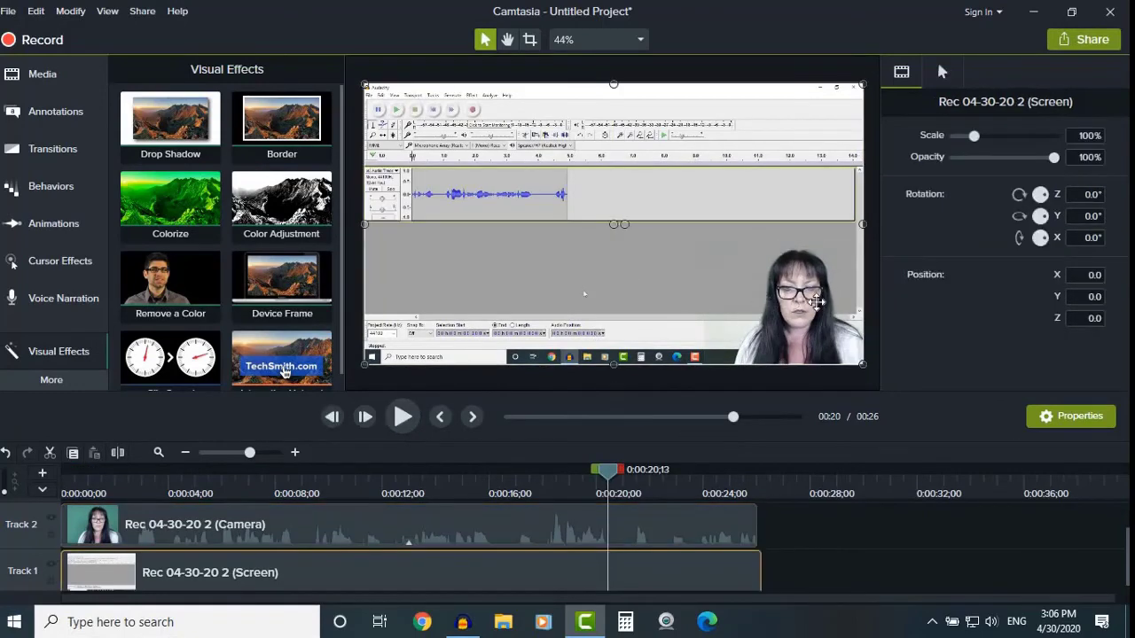